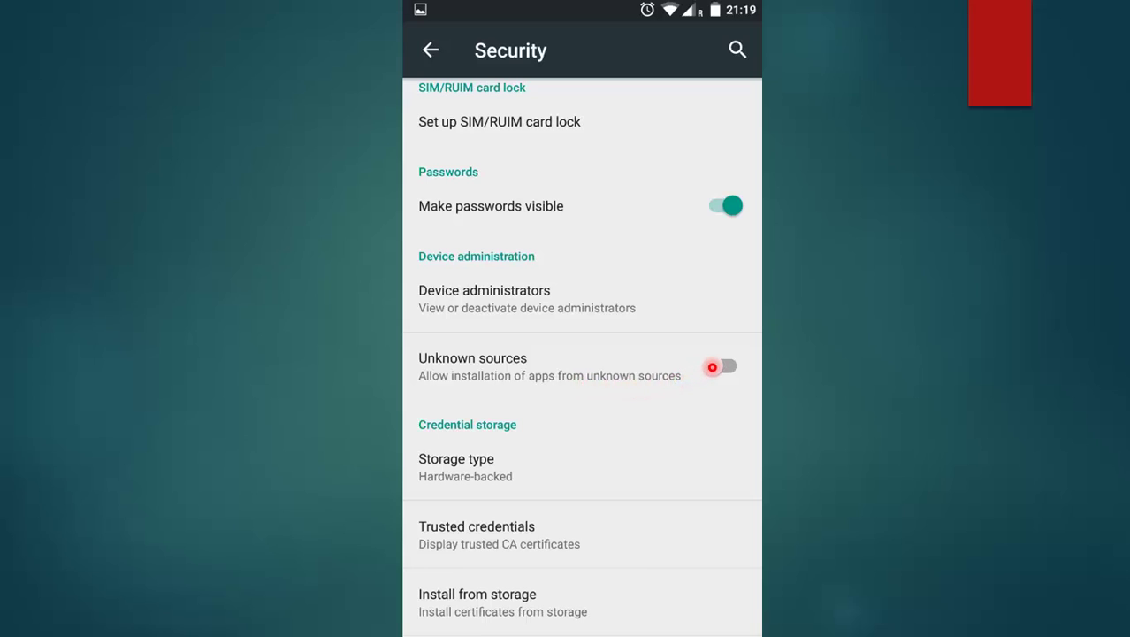
Switch on Unknown sources in Security settings to allow installing the Walkman APK
click(711, 366)
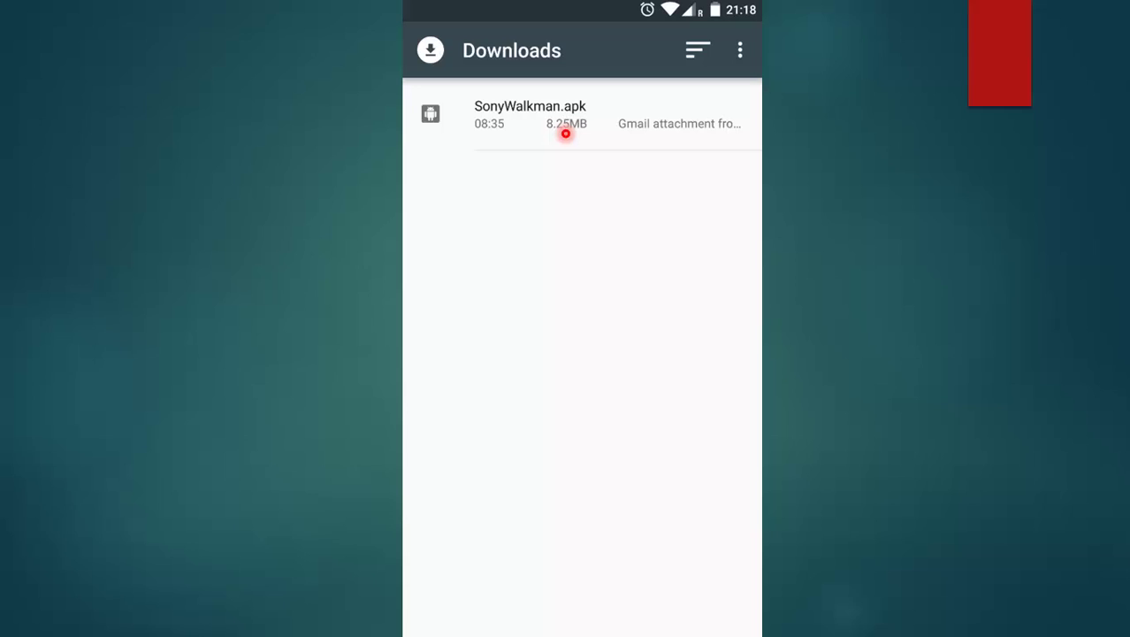
Install SonyWalkman.apk from Downloads as an update to the Music app
click(565, 134)
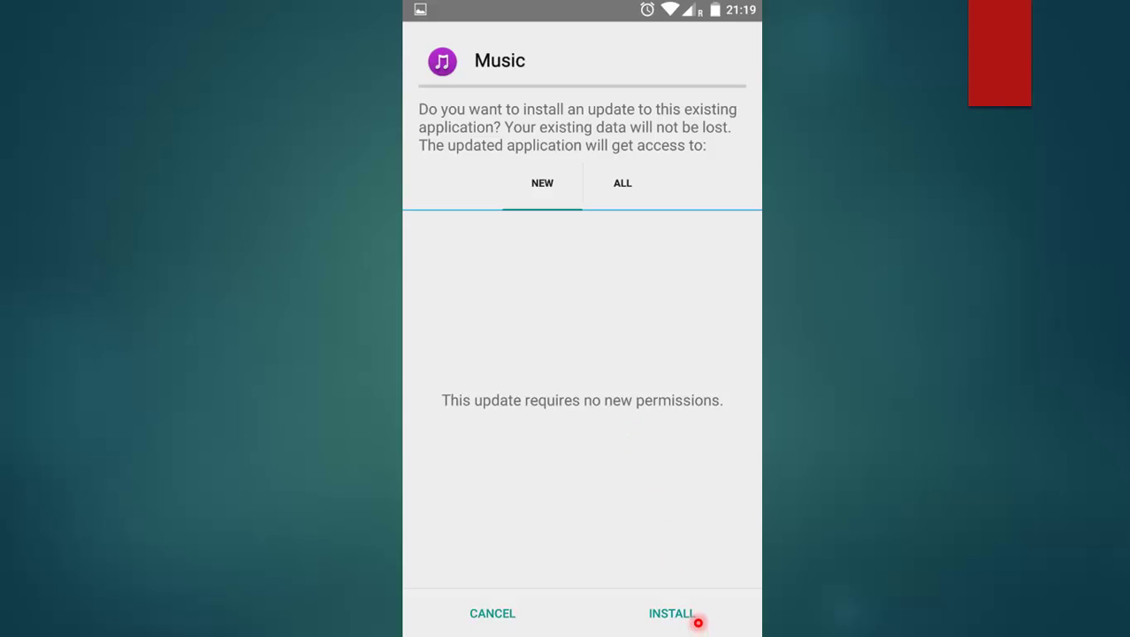
click(697, 623)
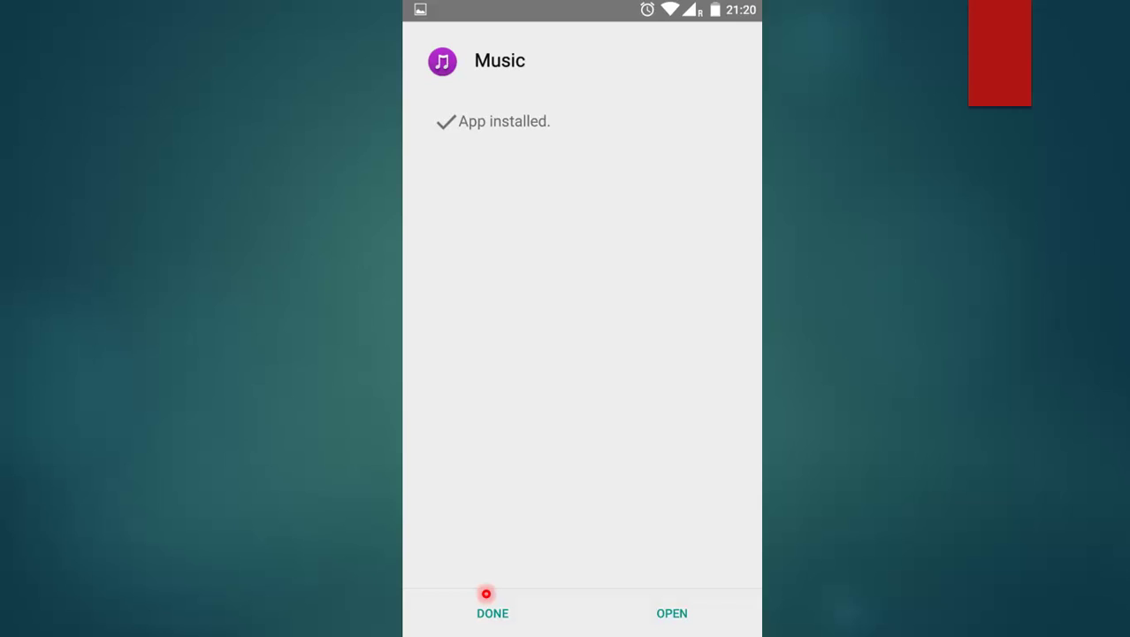
Finish the Walkman installation with DONE on the App installed screen
click(489, 610)
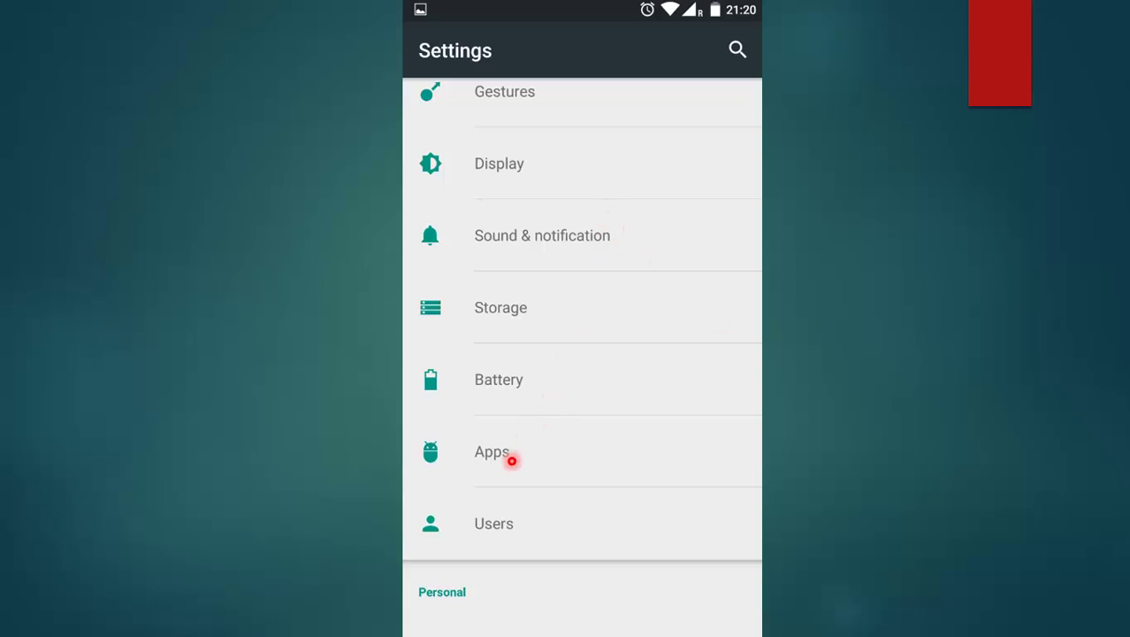
Disable the Google Play Music app from the Apps list and confirm
click(511, 461)
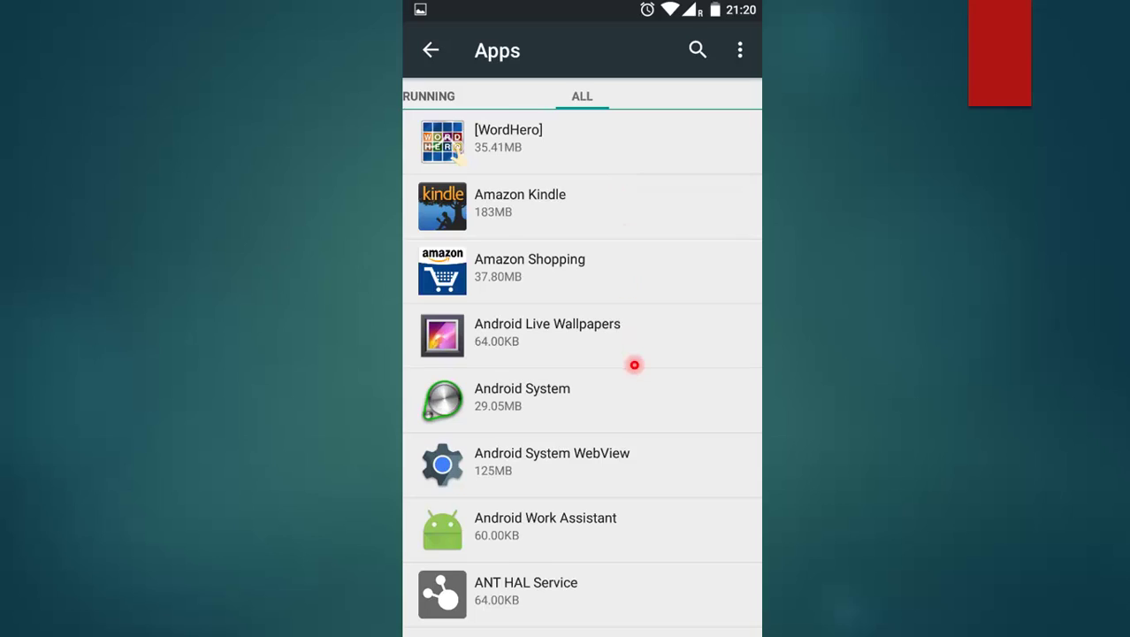
scroll(634, 364, down, 10)
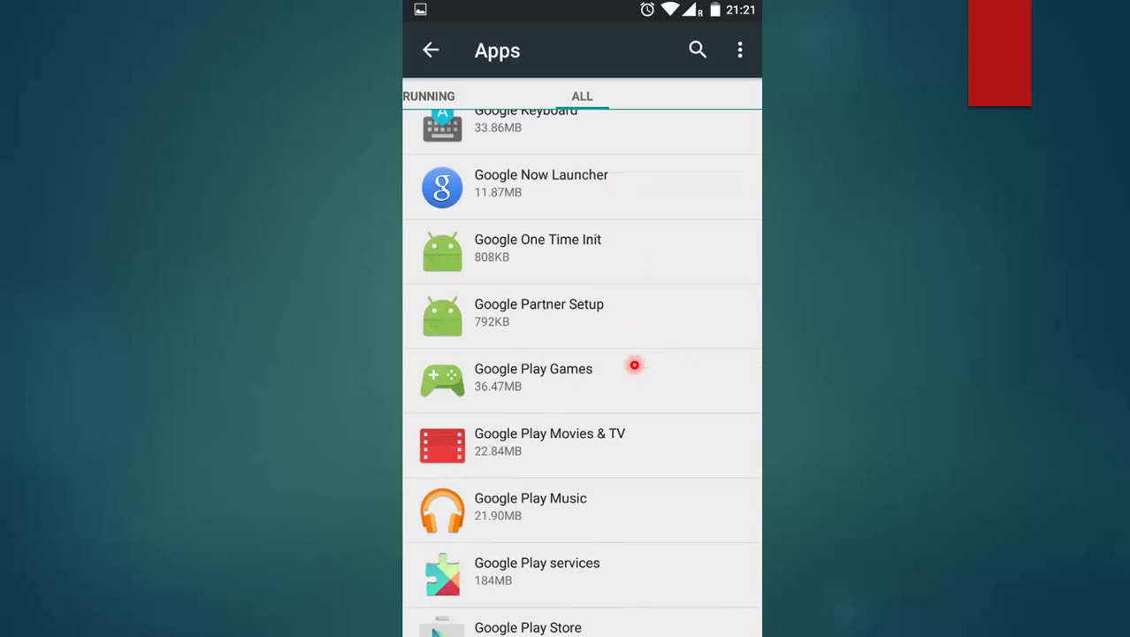
click(563, 514)
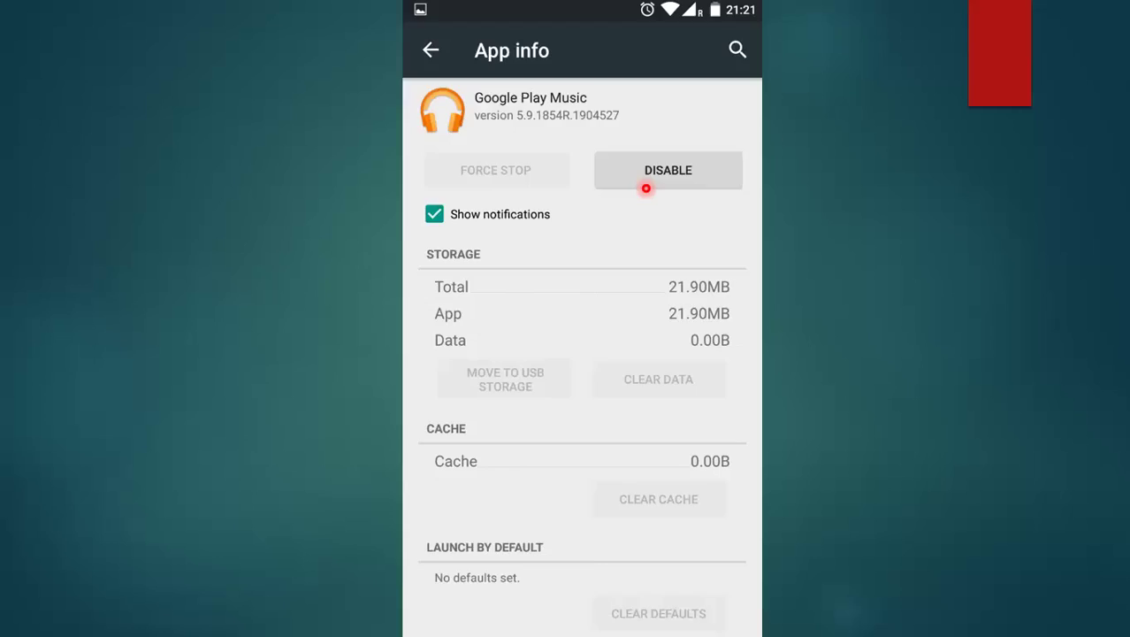
click(645, 188)
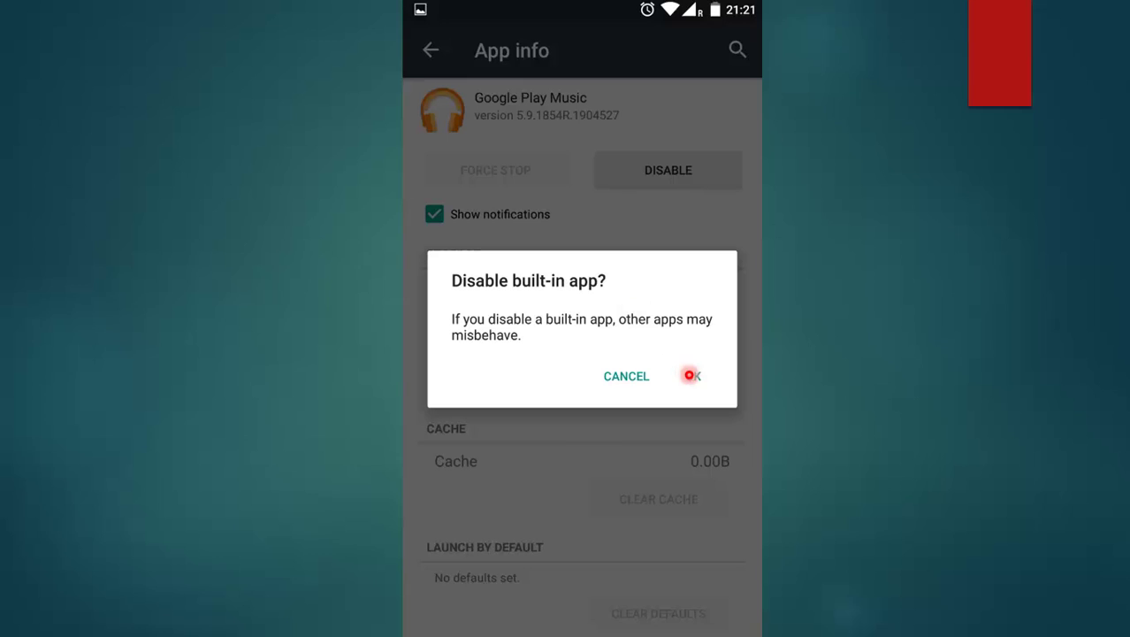
click(693, 377)
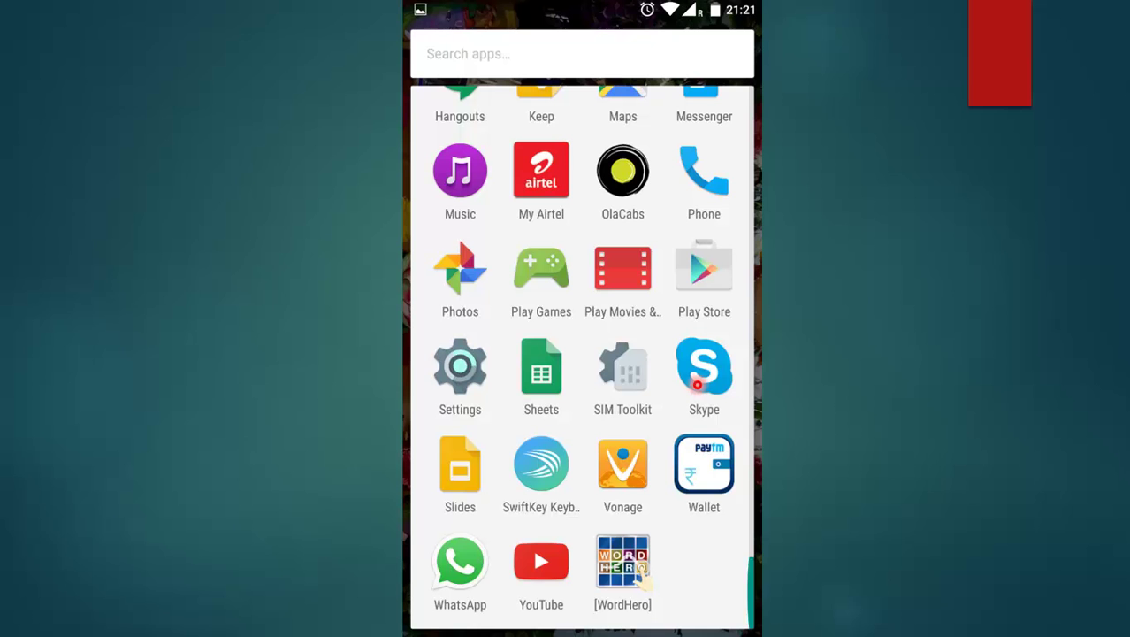